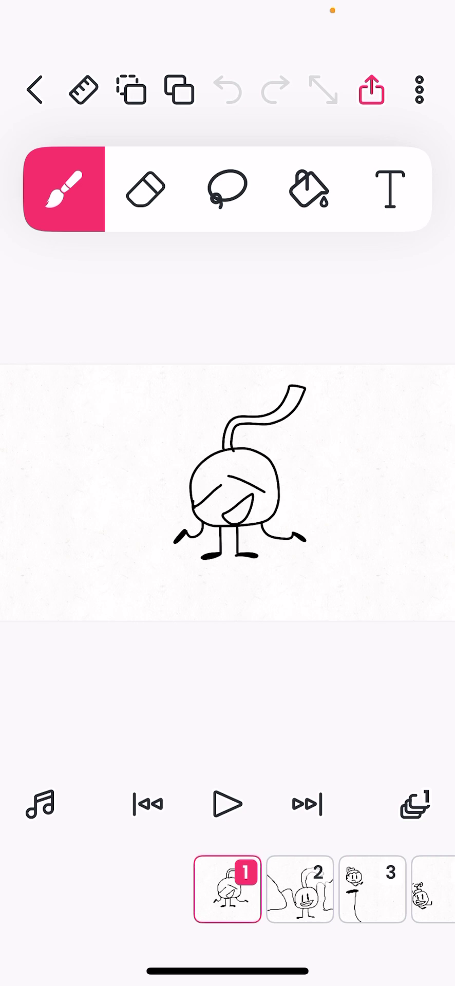
Step through frames 2 to 8, ending on the worried antenna character beside a smaller one.
left_click(300, 888)
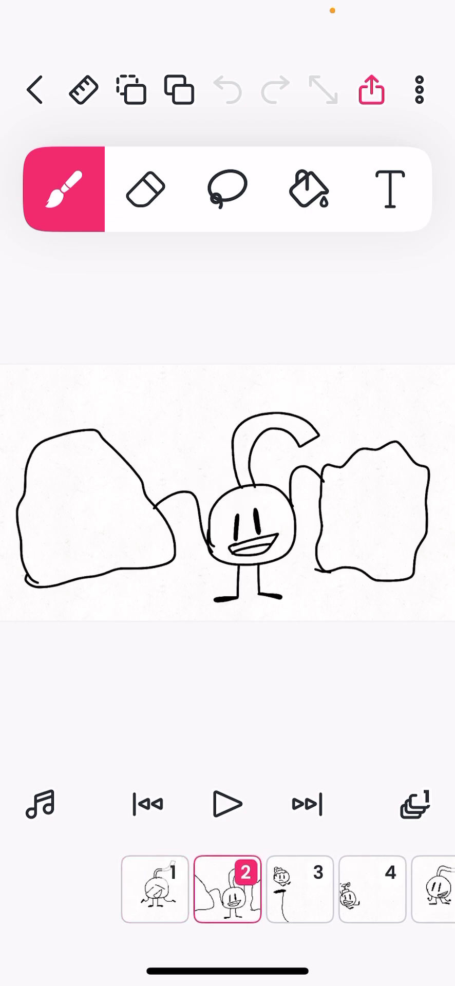
left_click(300, 888)
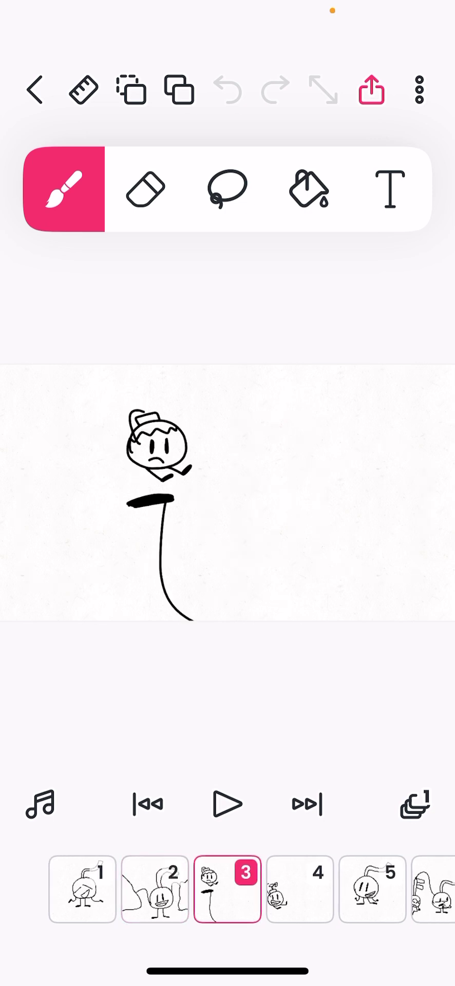
left_click(299, 889)
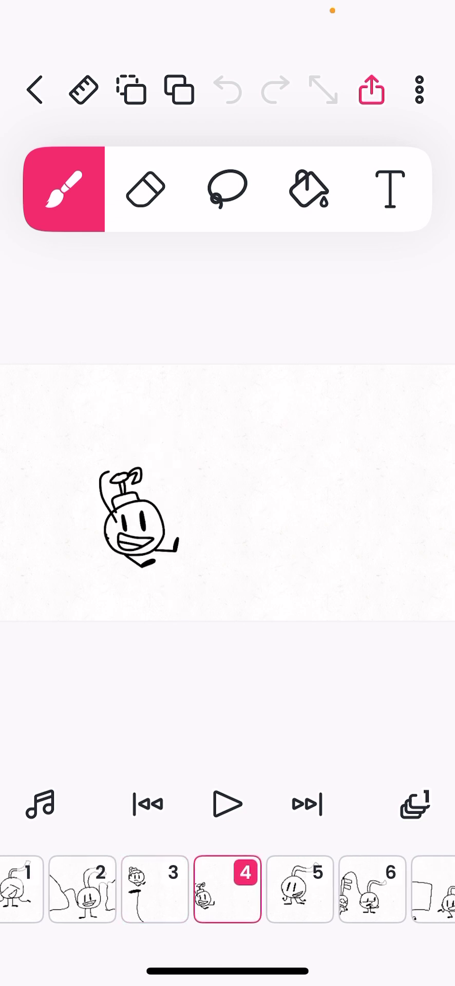
left_click(300, 889)
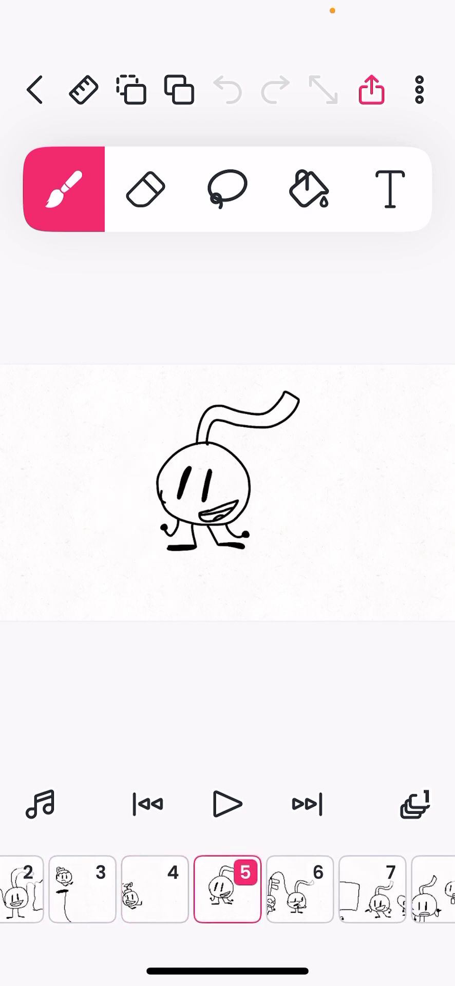
left_click(300, 888)
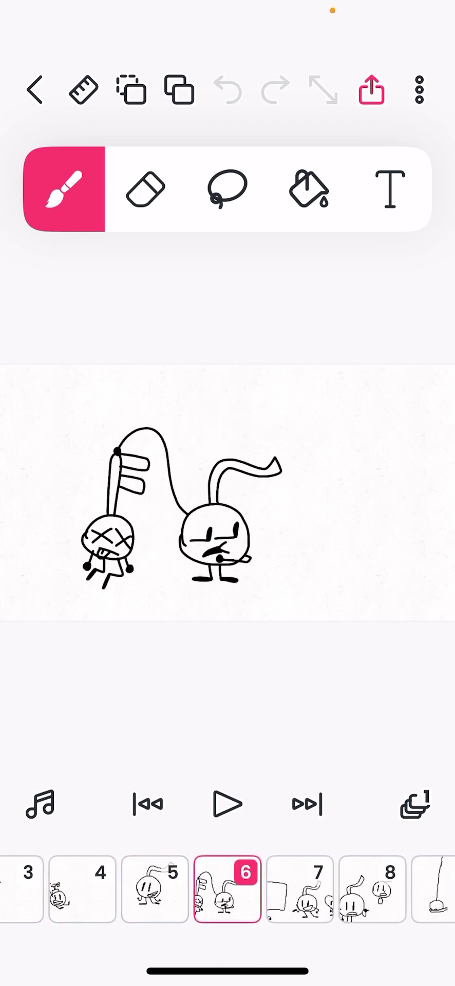
left_click(299, 889)
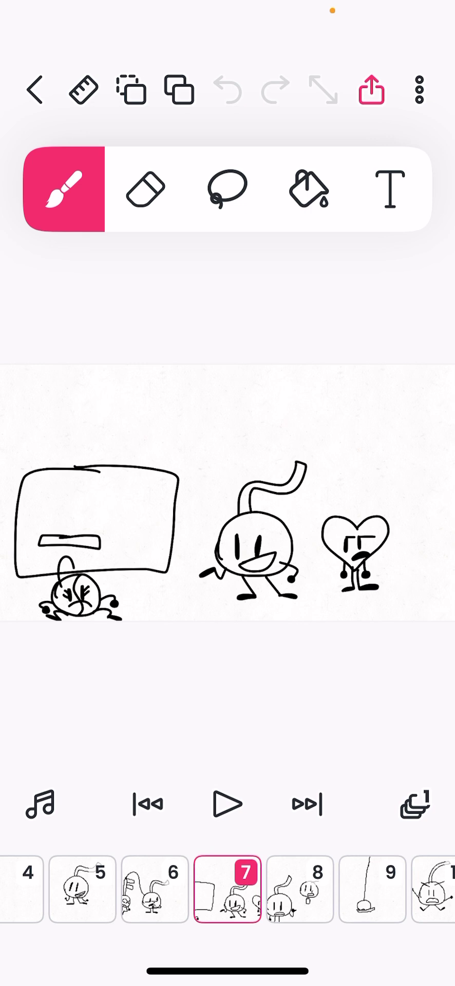
left_click(299, 889)
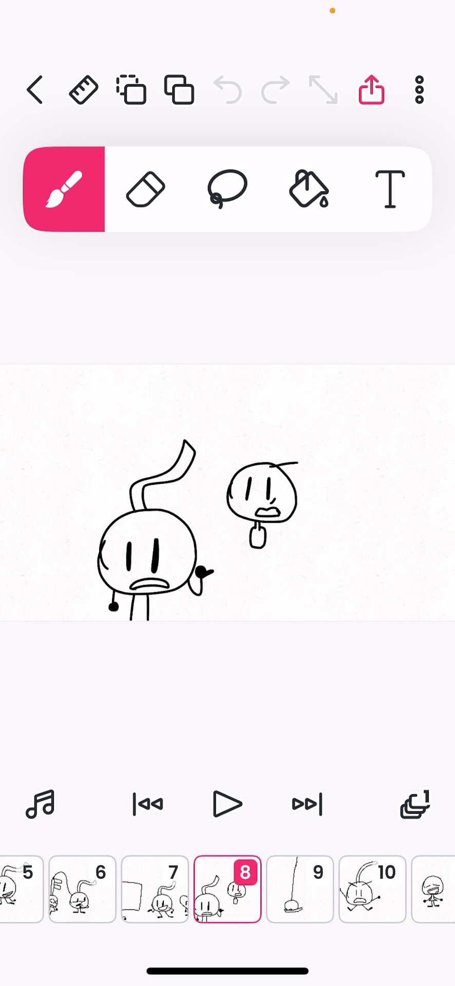
Advance the timeline to frames 9 and 10.
left_click(299, 889)
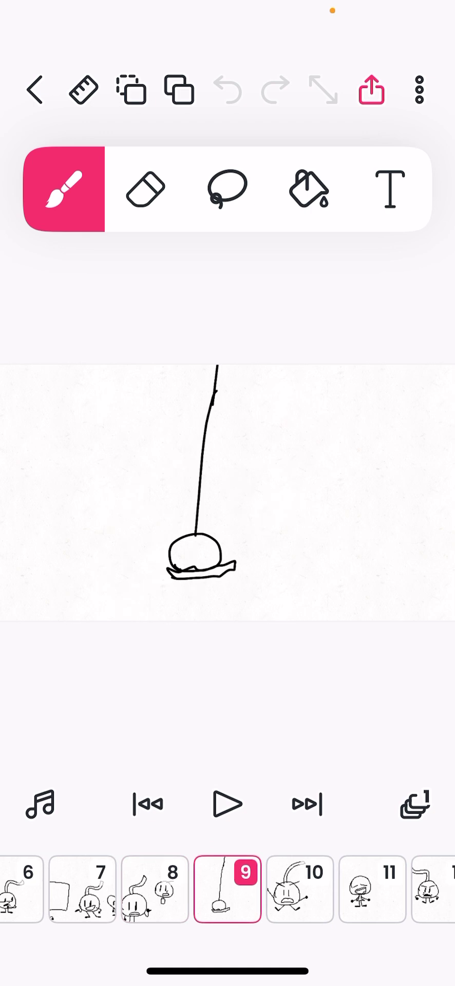
left_click(300, 888)
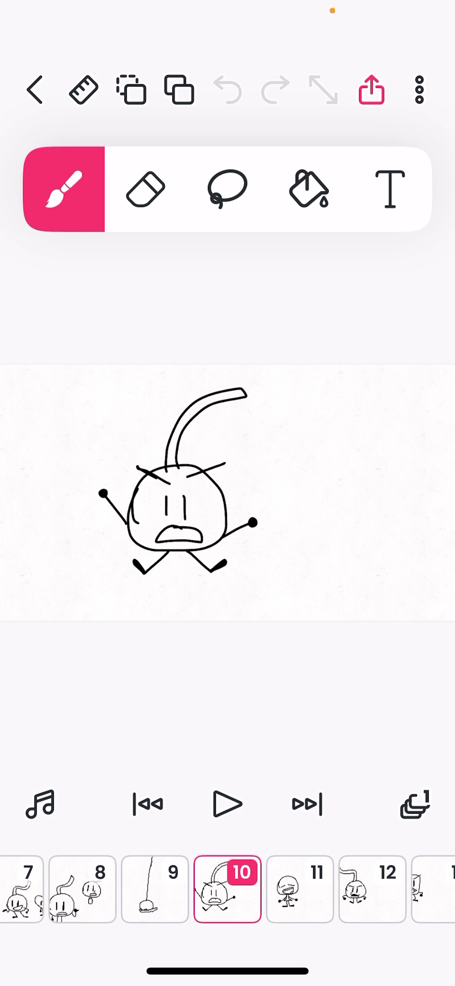
scroll(228, 889, "right", 2)
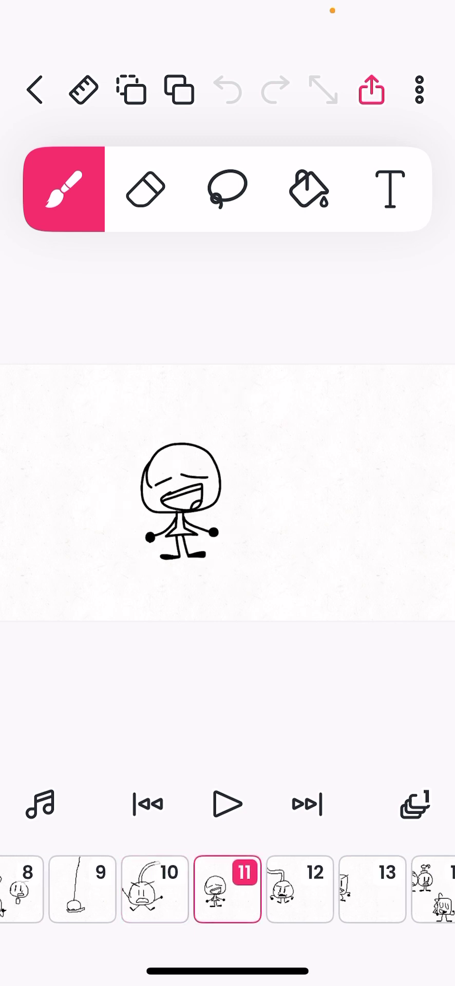
scroll(228, 888, "right", 1)
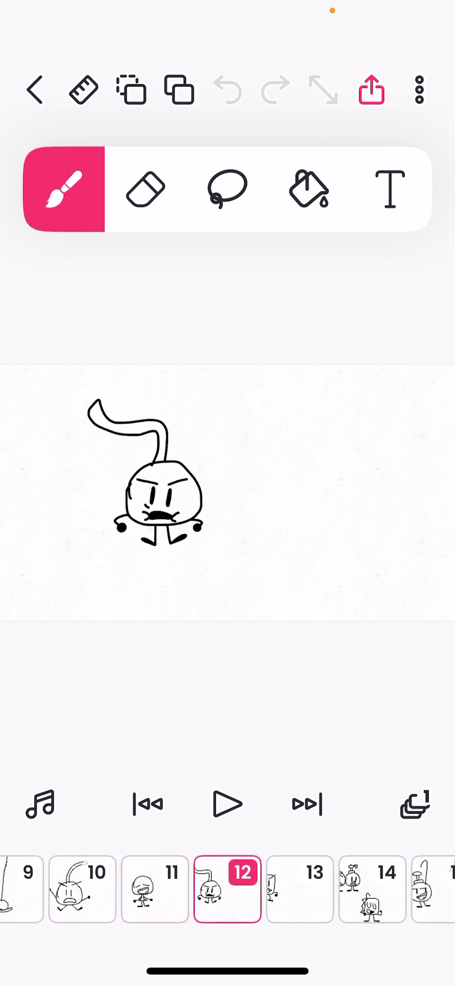
scroll(227, 889, "right", 1)
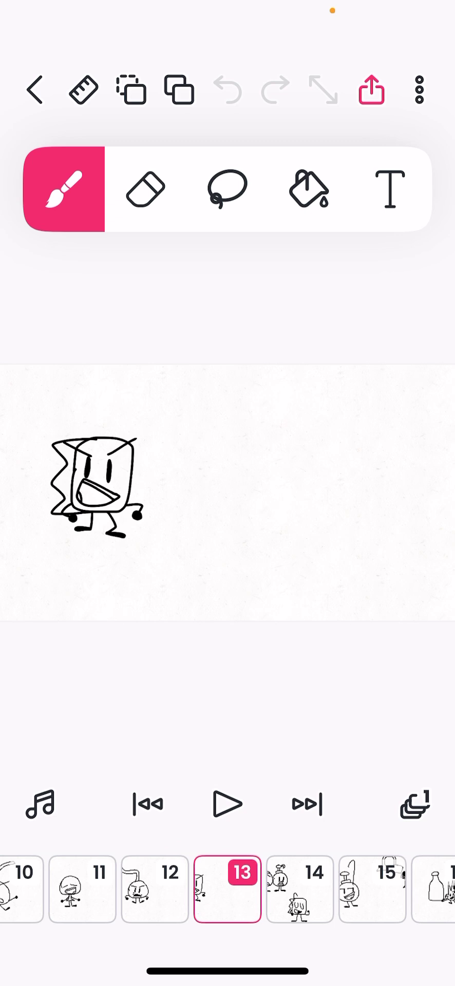
Step through frames 14 to 17, ending on the 'Key' keypad under a hanging lamp.
left_click(299, 888)
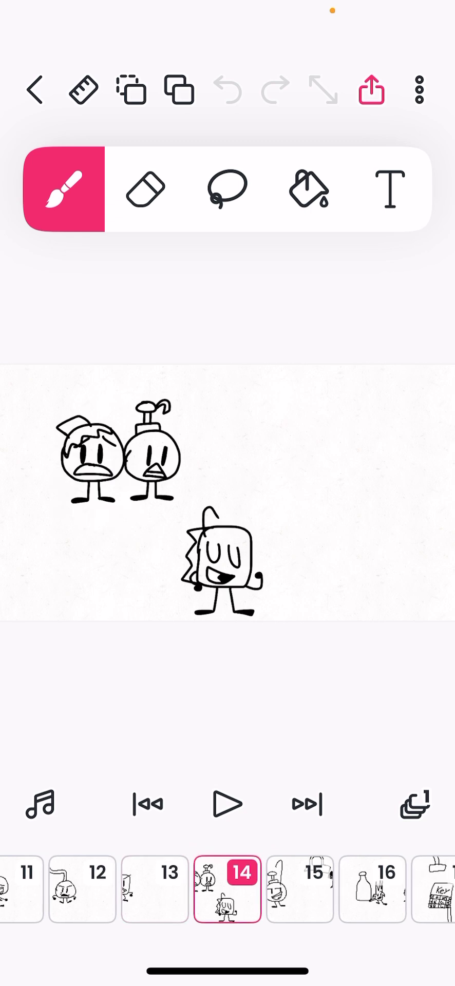
left_click(299, 889)
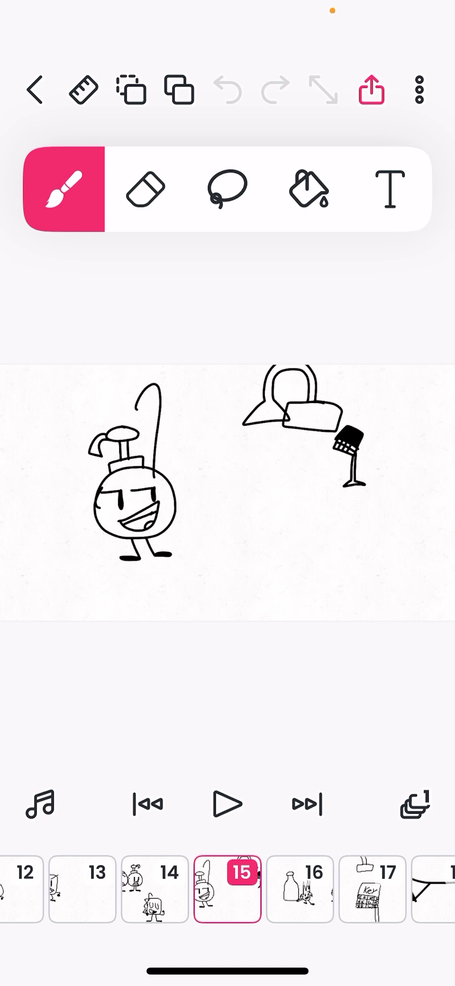
left_click(299, 889)
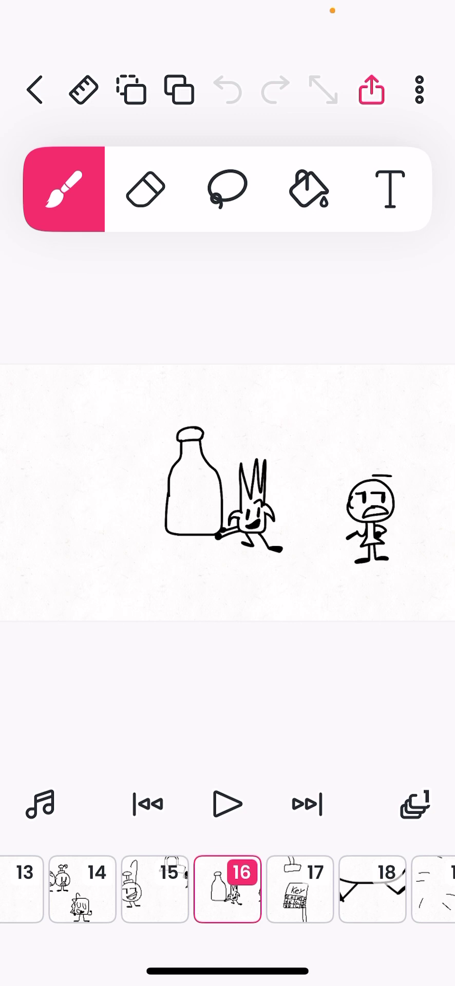
left_click(299, 888)
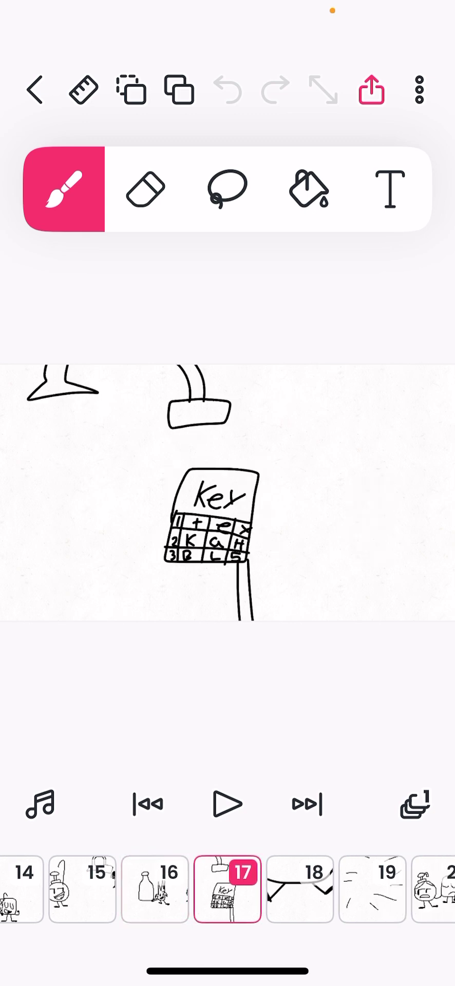
Step through frames 18 to 27, ending on the spiky-haired character beside a puddle.
left_click(299, 889)
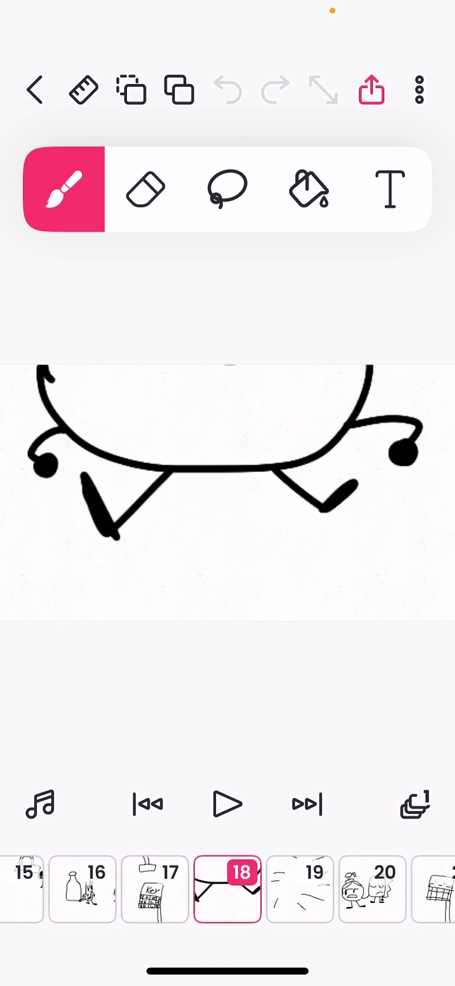
left_click(299, 888)
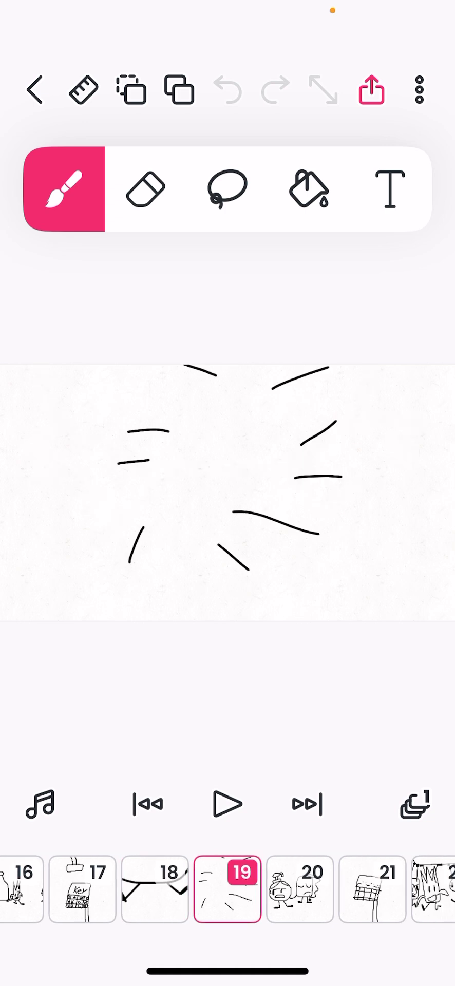
left_click(299, 888)
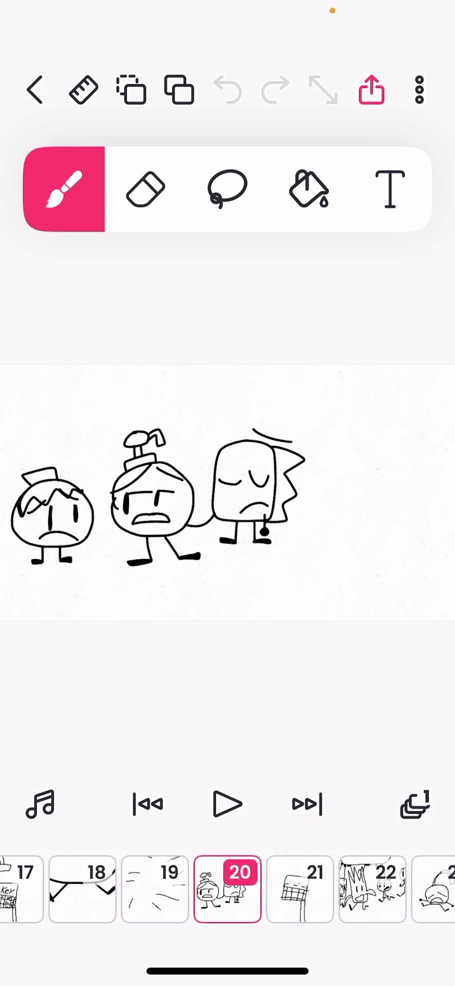
left_click(299, 889)
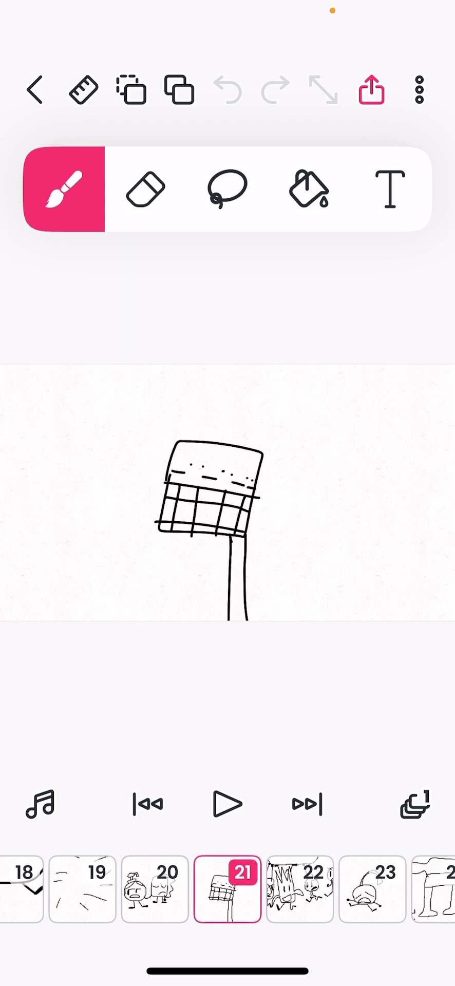
left_click(299, 889)
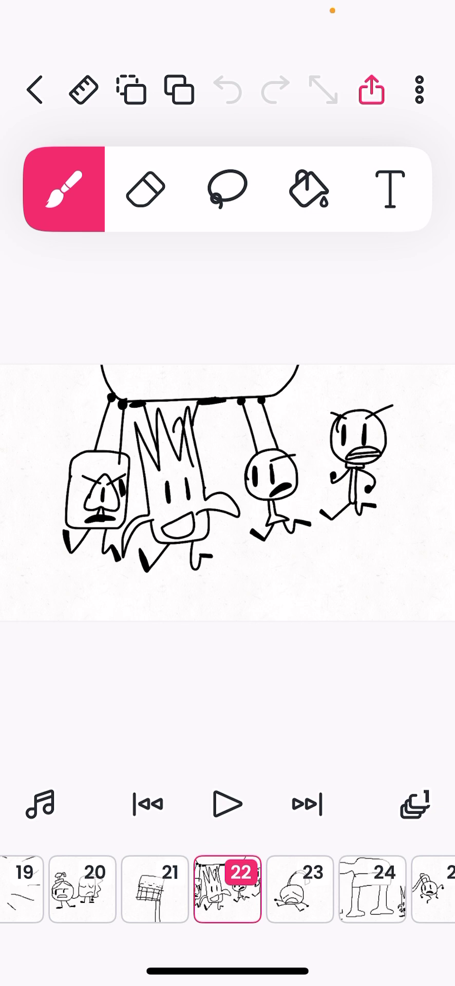
left_click(299, 888)
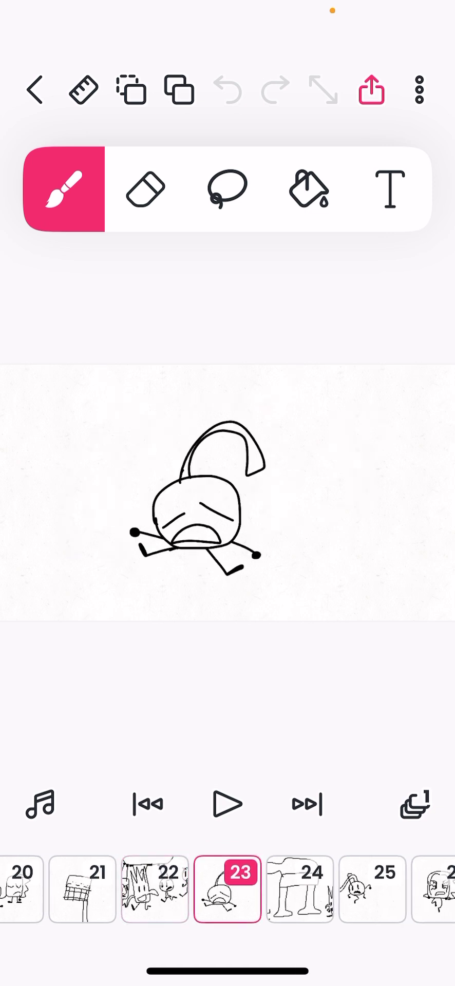
left_click(300, 888)
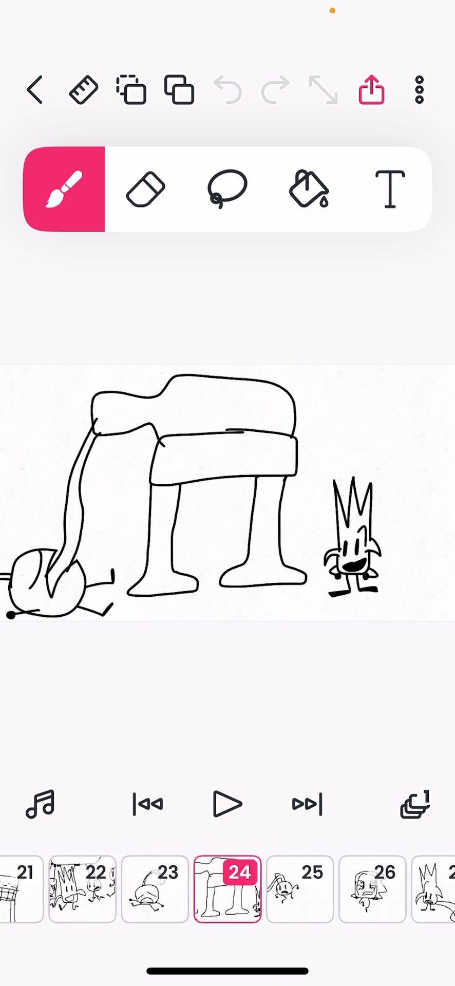
left_click(299, 888)
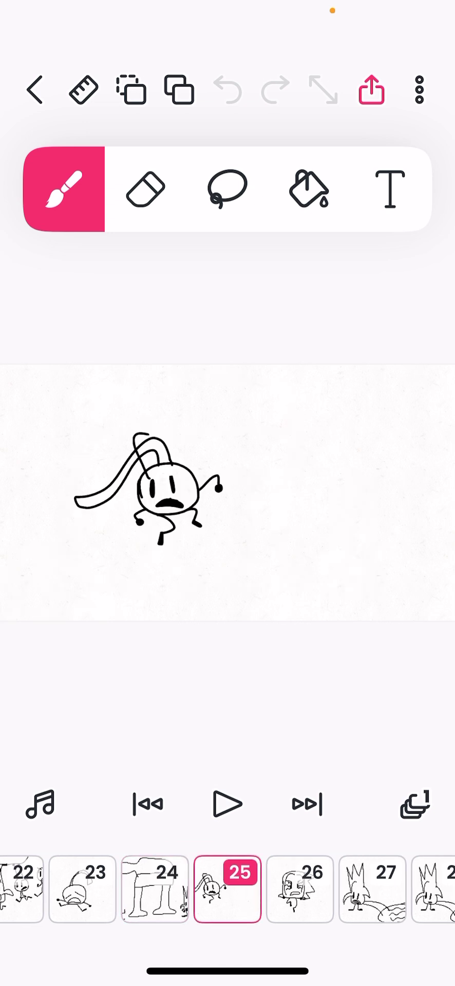
left_click(299, 888)
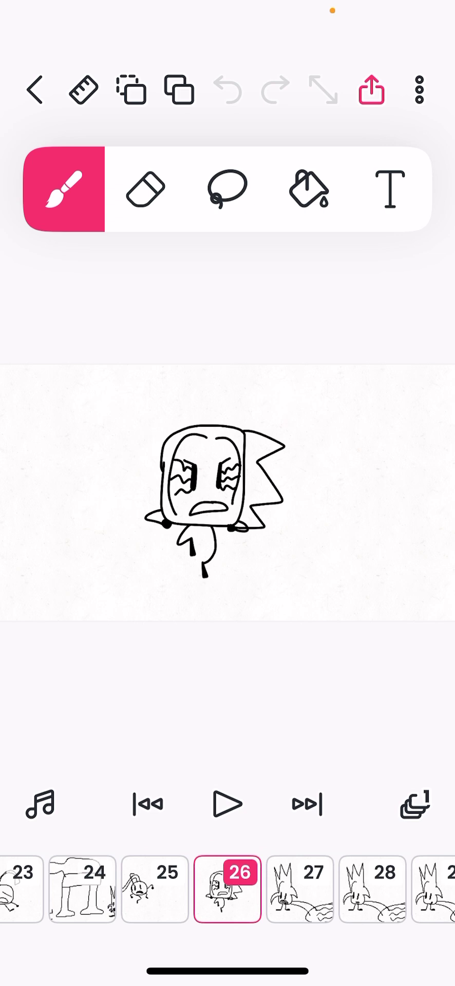
left_click(300, 888)
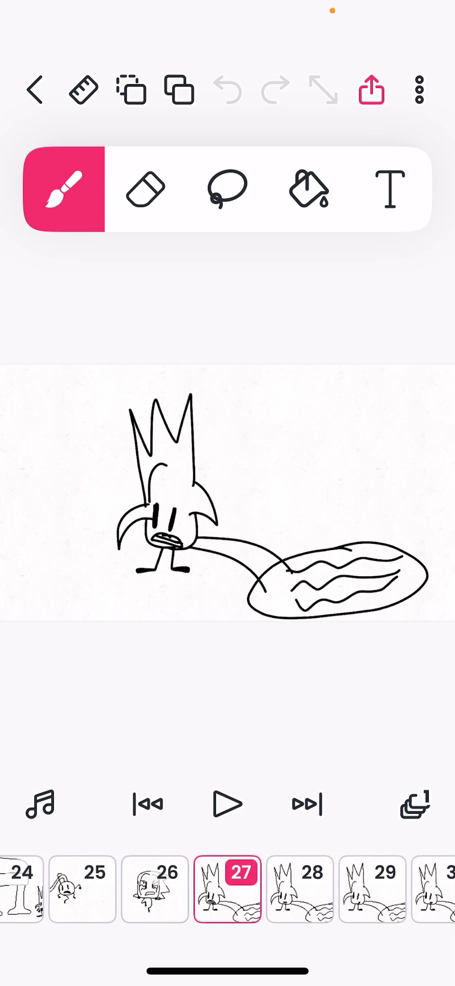
Scrub from frame 27 through 36, then jump ahead to frame 56.
mouse_move(227, 888)
left_mouse_down()
mouse_move(174, 854)
mouse_move(300, 854)
mouse_move(227, 889)
left_mouse_up()
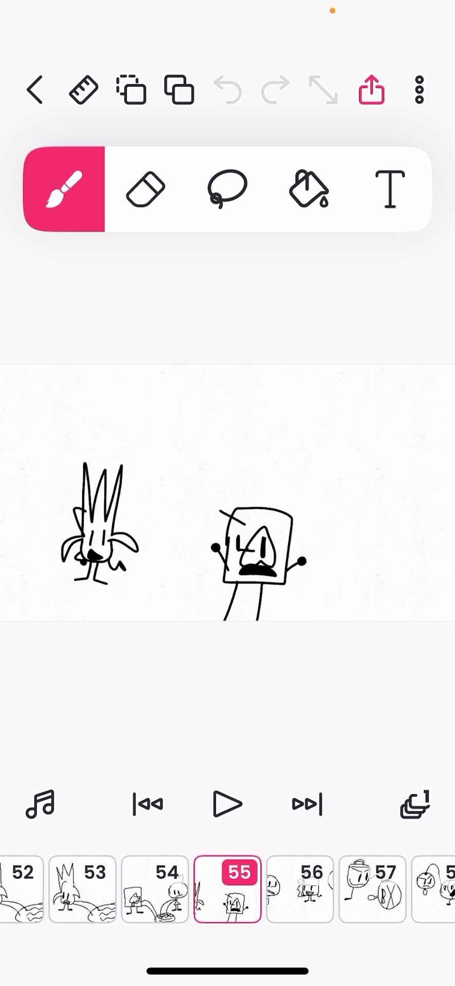
left_click_drag(308, 889, 236, 889)
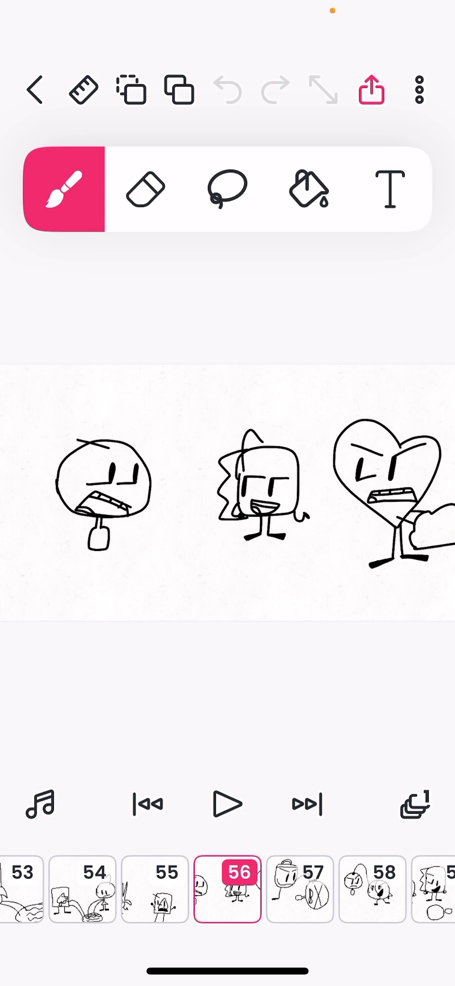
Advance from frame 57 to 62, ending on the frowning character beside the pointing square.
left_click(300, 888)
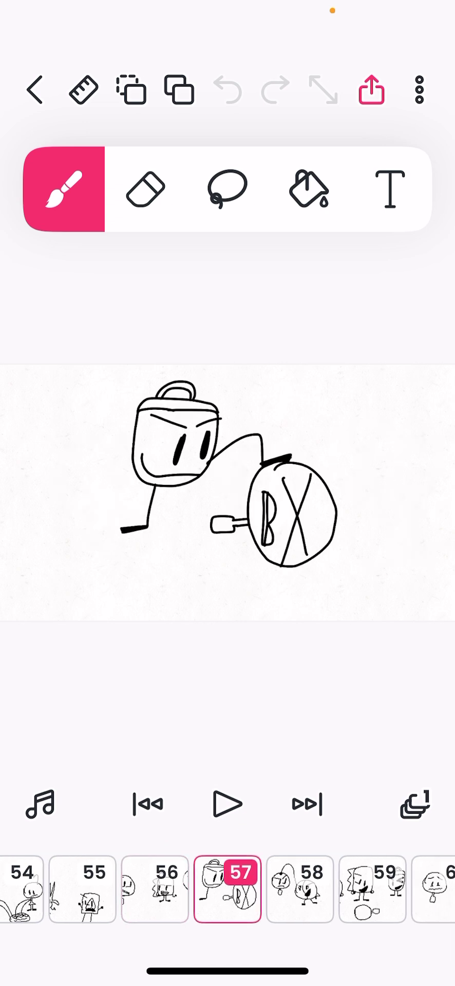
left_click_drag(300, 888, 227, 888)
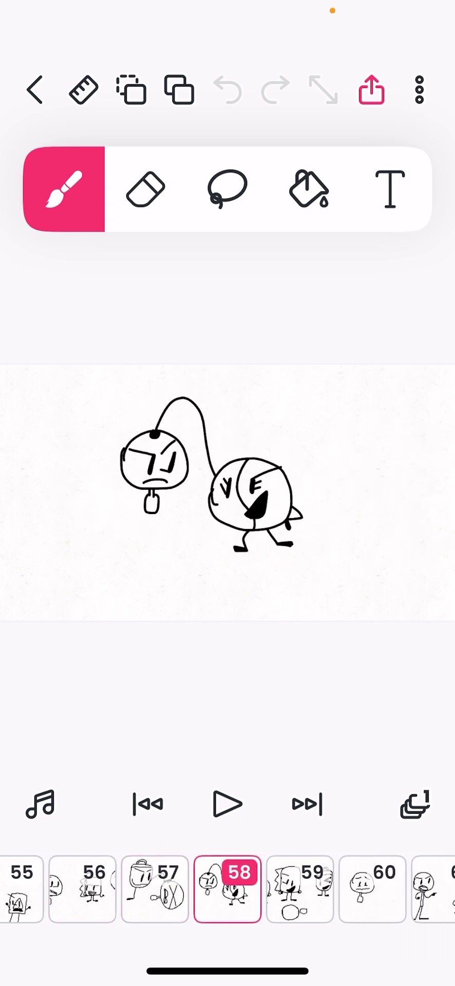
left_click(299, 888)
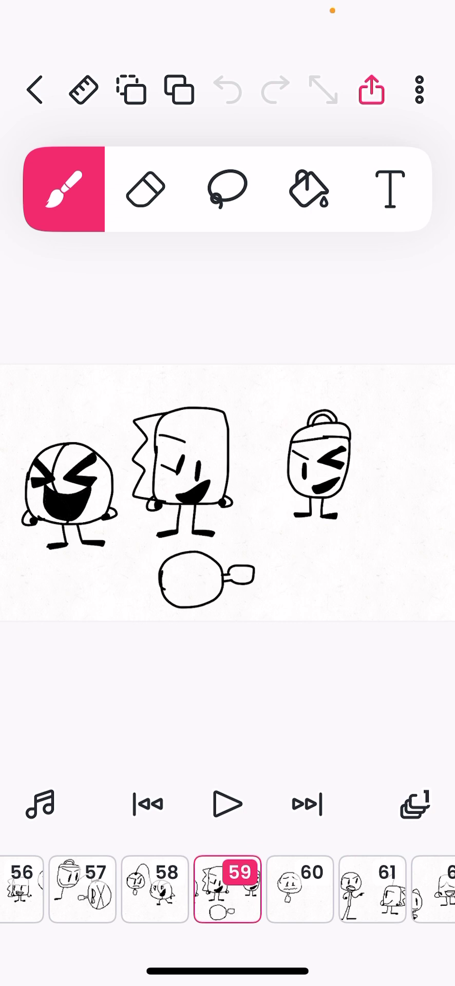
left_click(300, 888)
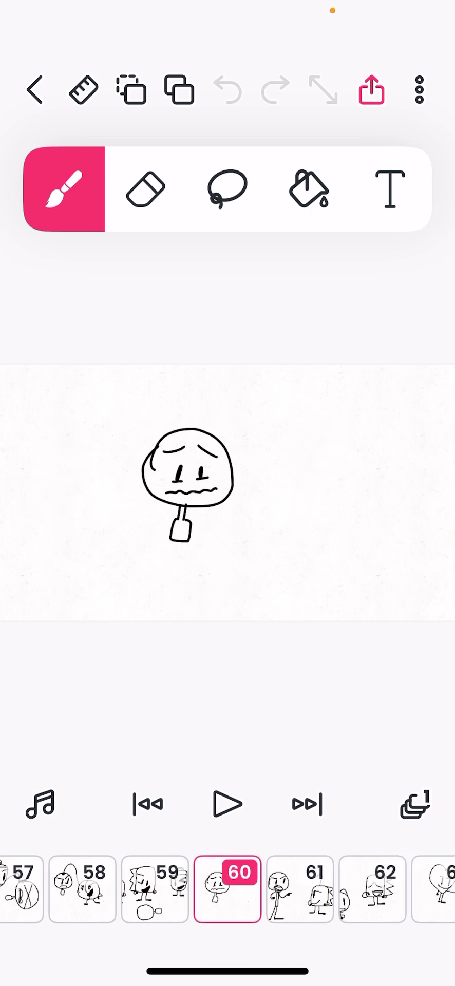
left_click(300, 888)
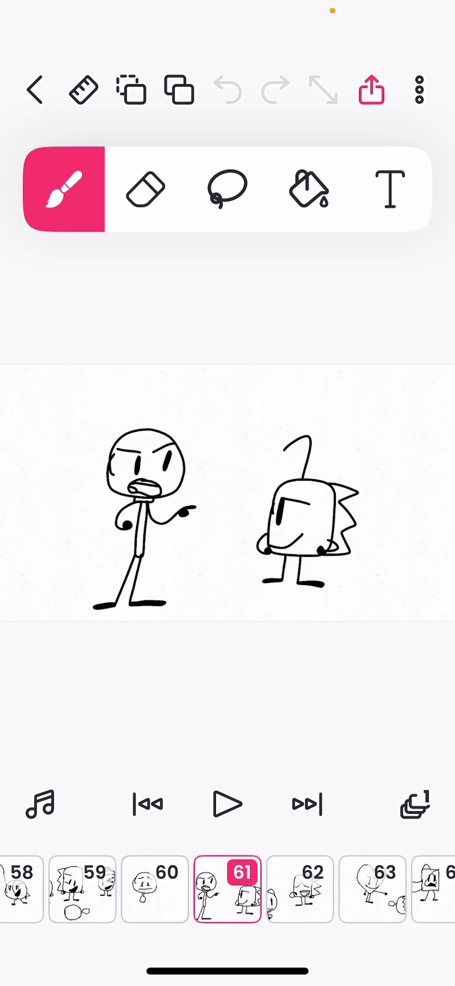
left_click(299, 888)
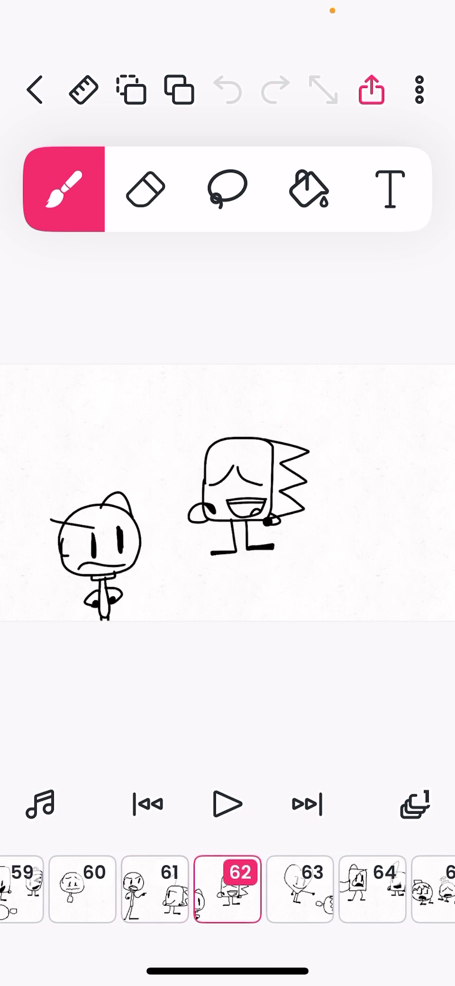
Move through frames 63 and 64 to frame 65, with the 'YE' sign.
left_click_drag(301, 888, 229, 888)
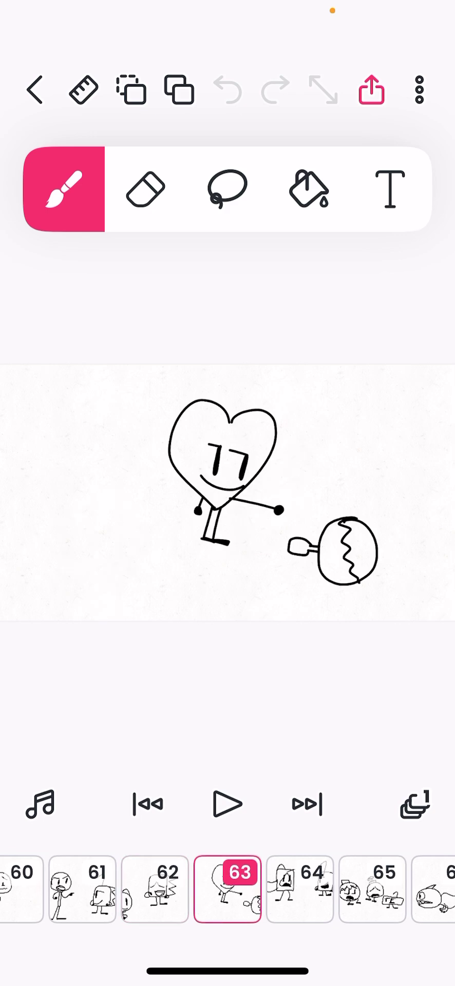
left_click_drag(301, 888, 229, 888)
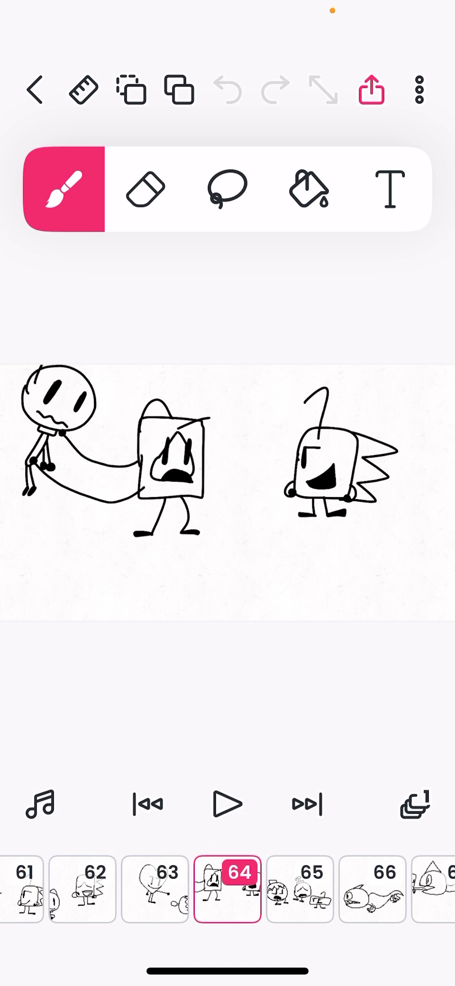
left_click(299, 888)
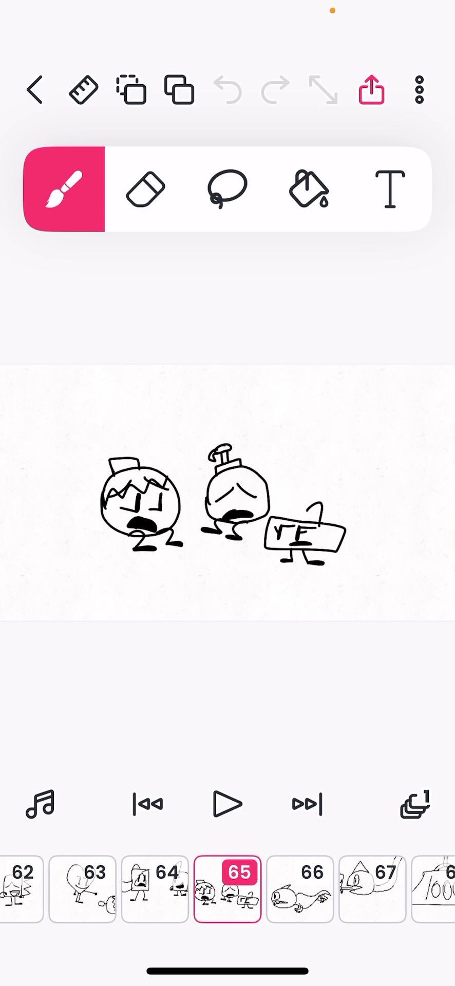
Advance through frames 66 to 69 and on to frame 70.
left_click(300, 888)
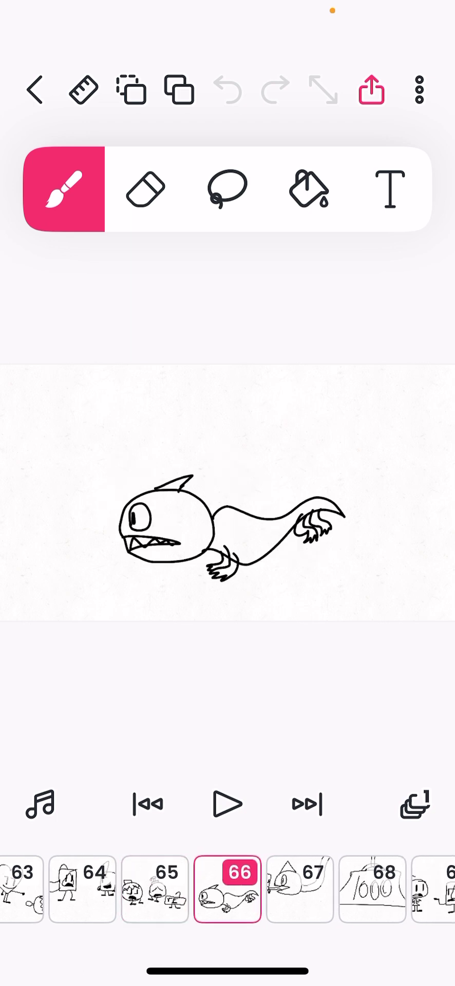
left_click(300, 888)
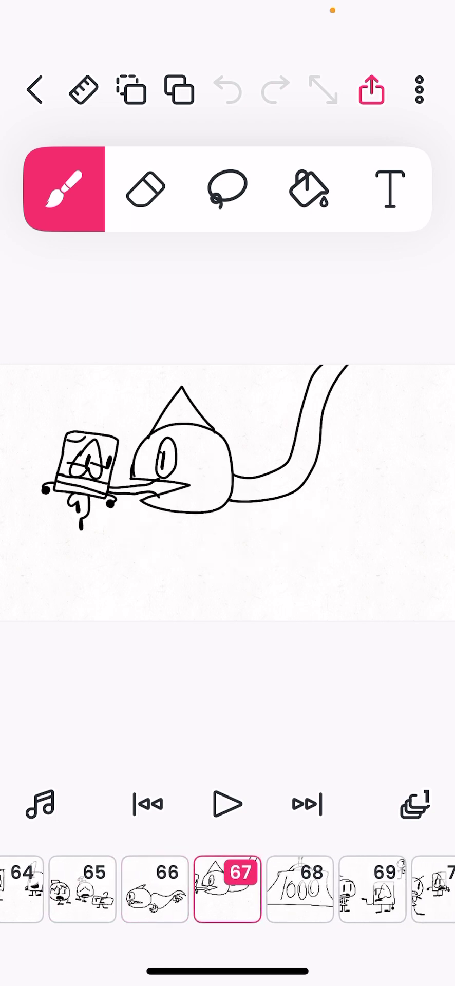
left_click(300, 888)
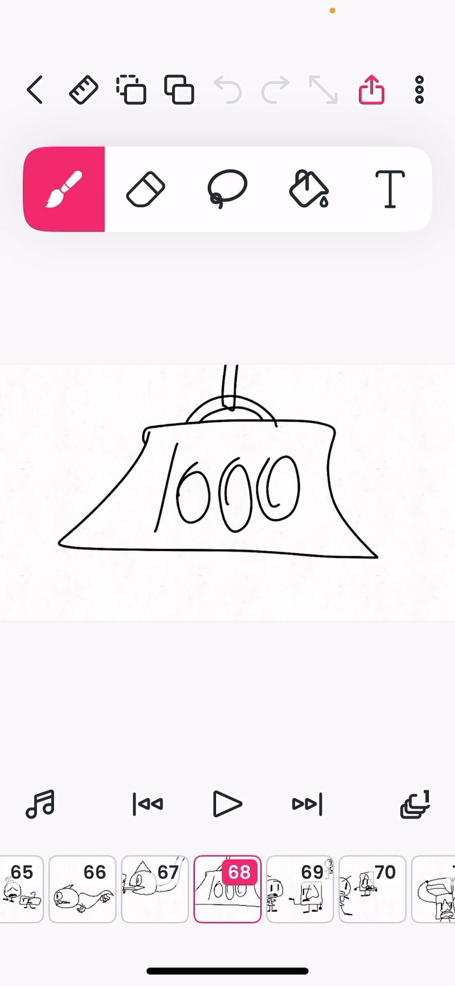
left_click(299, 888)
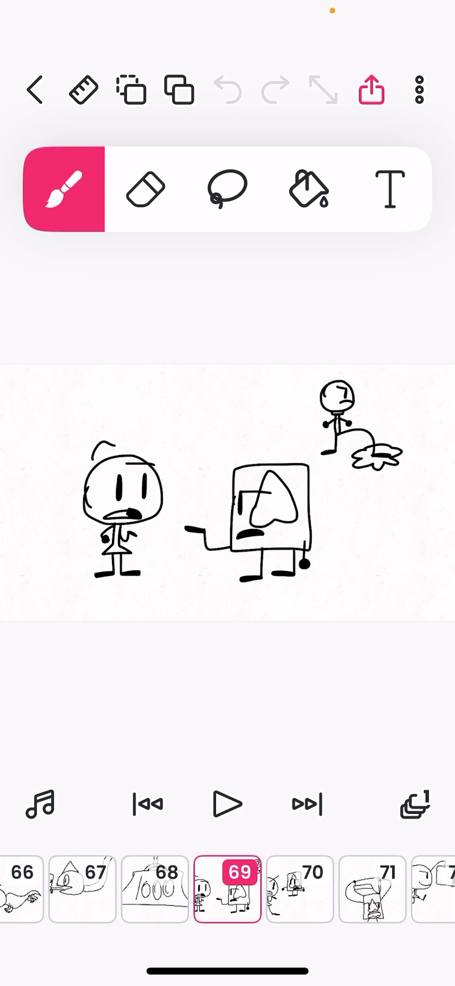
left_click_drag(301, 889, 228, 889)
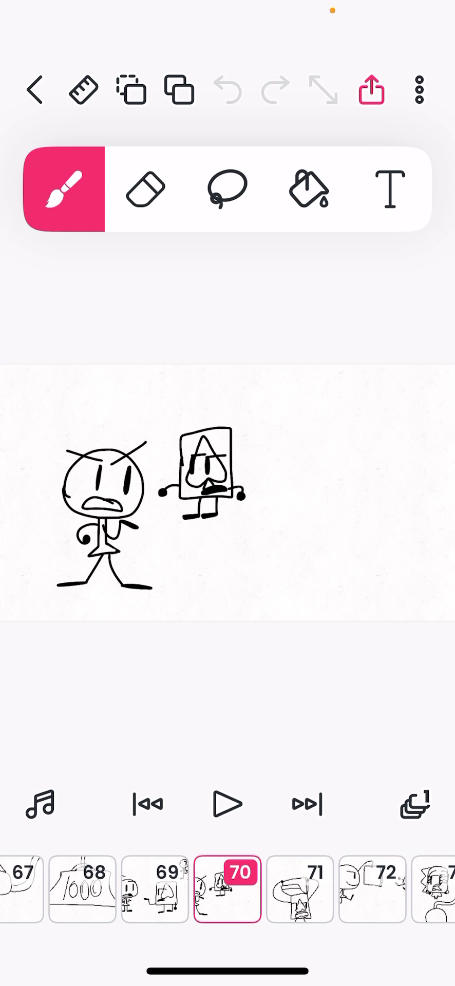
Move one frame at a time through frames 71 to 75.
left_click_drag(300, 889, 229, 889)
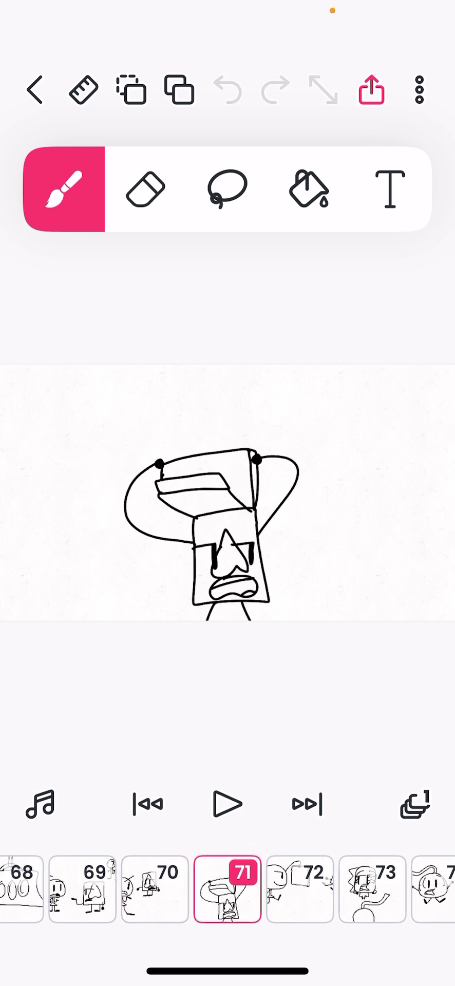
left_click_drag(301, 889, 228, 889)
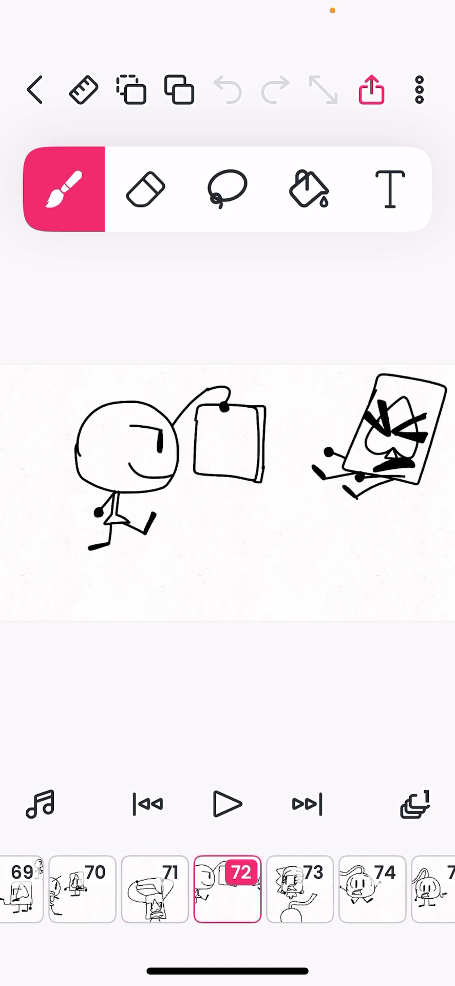
left_click_drag(301, 889, 228, 889)
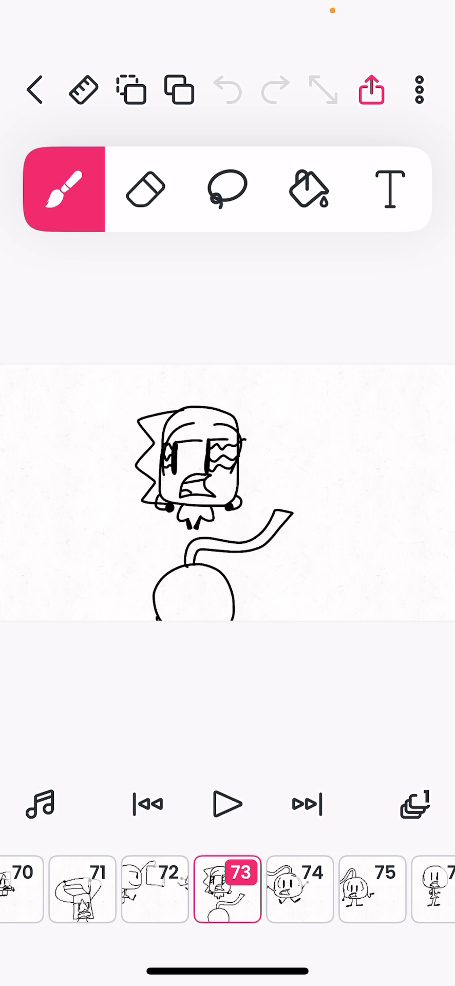
left_click_drag(301, 889, 228, 889)
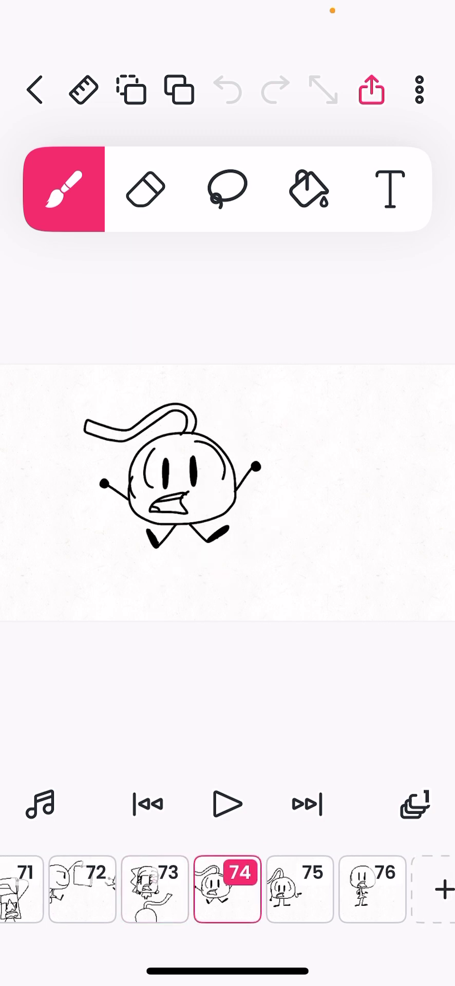
left_click_drag(301, 889, 228, 889)
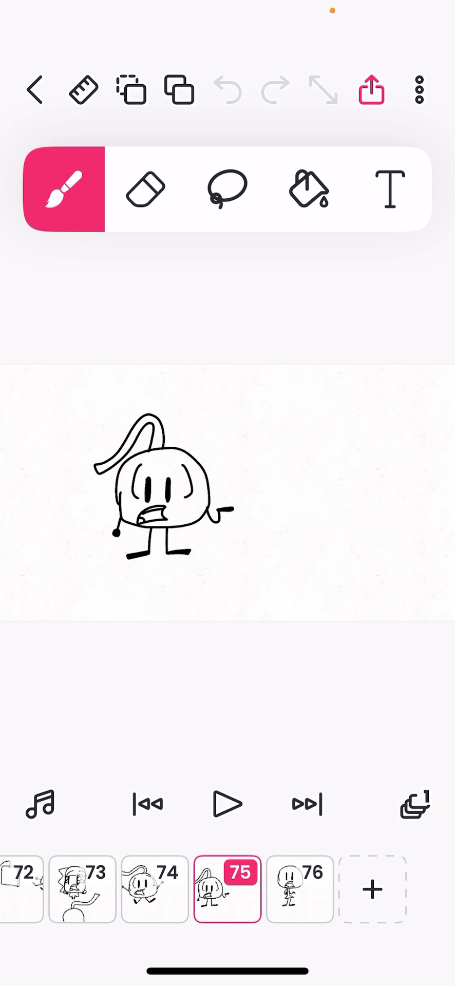
Go to the last frame, 76, showing the lone worried stick figure.
left_click_drag(301, 889, 228, 889)
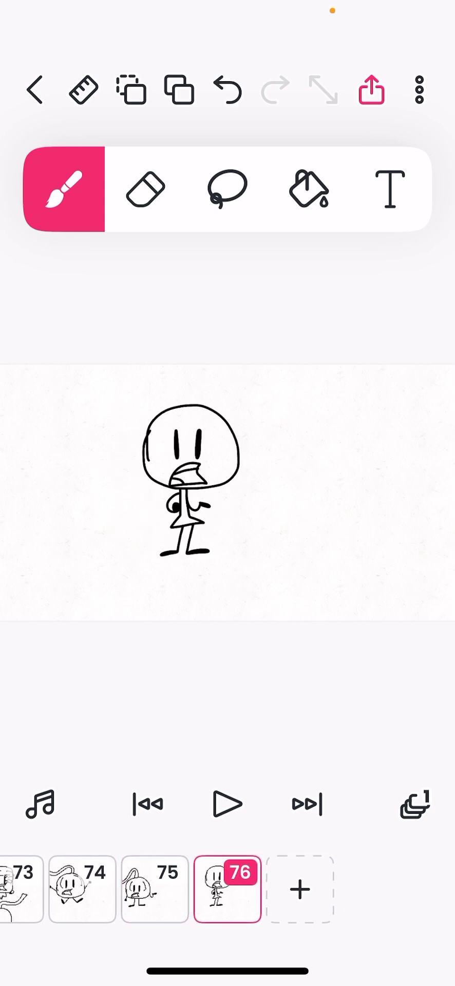